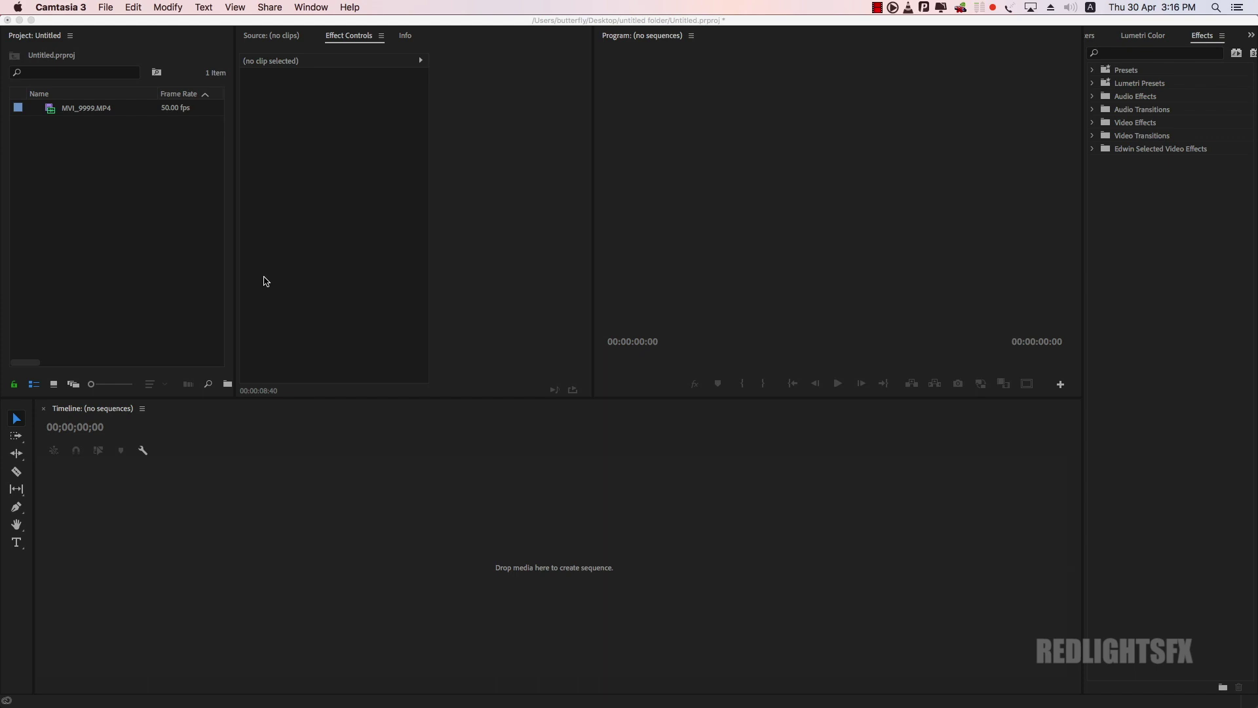
Build the MVI_9999 sequence from the clip, enlarge the tracks, and scrub to the usable start.
click(56, 110)
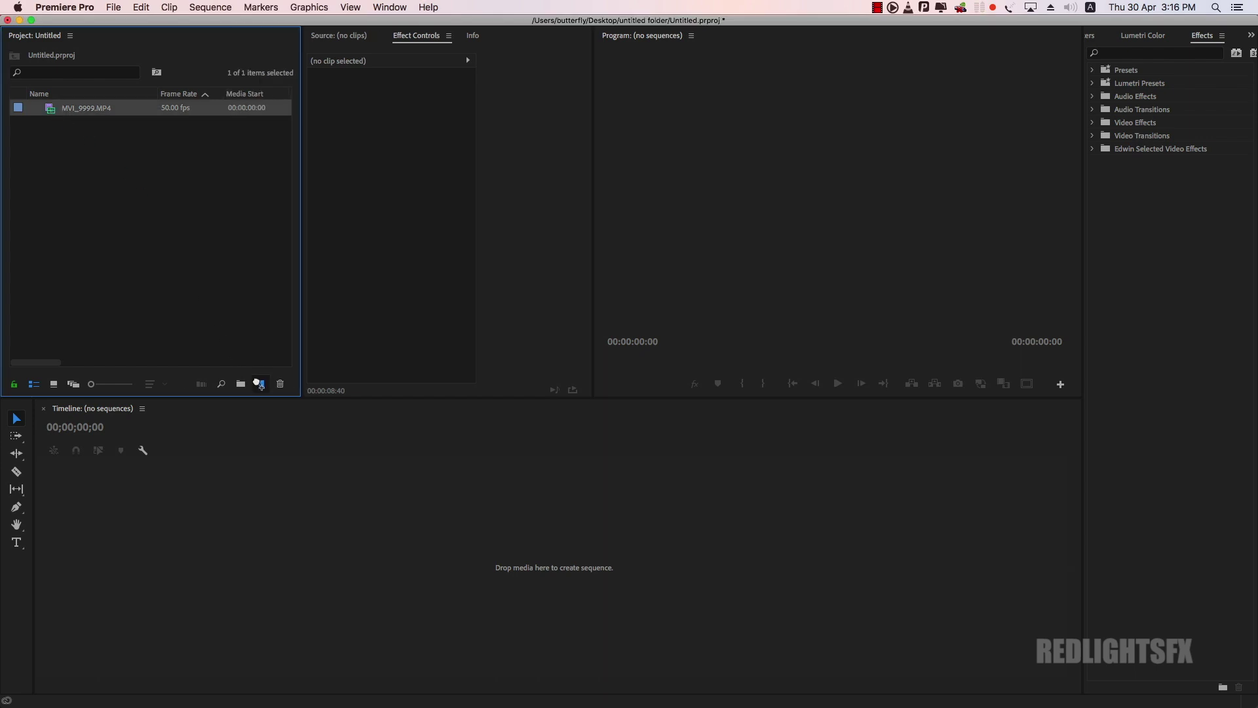
drag(260, 384, 307, 515)
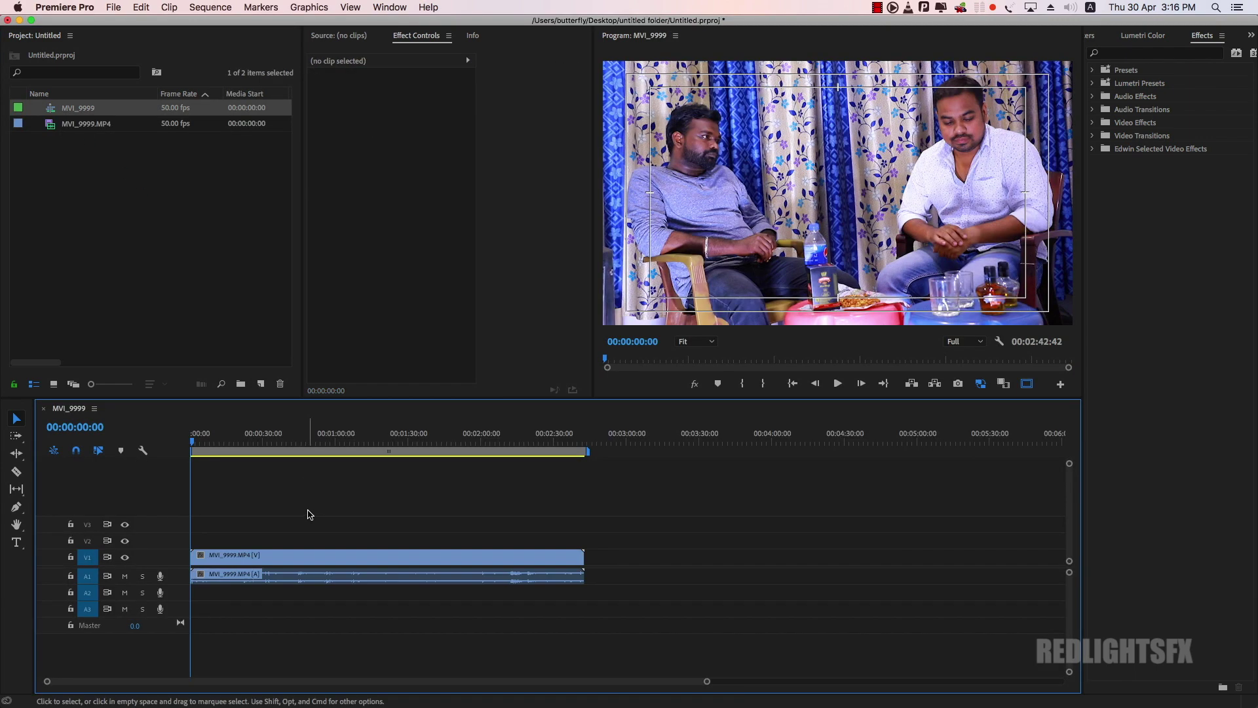
click(295, 551)
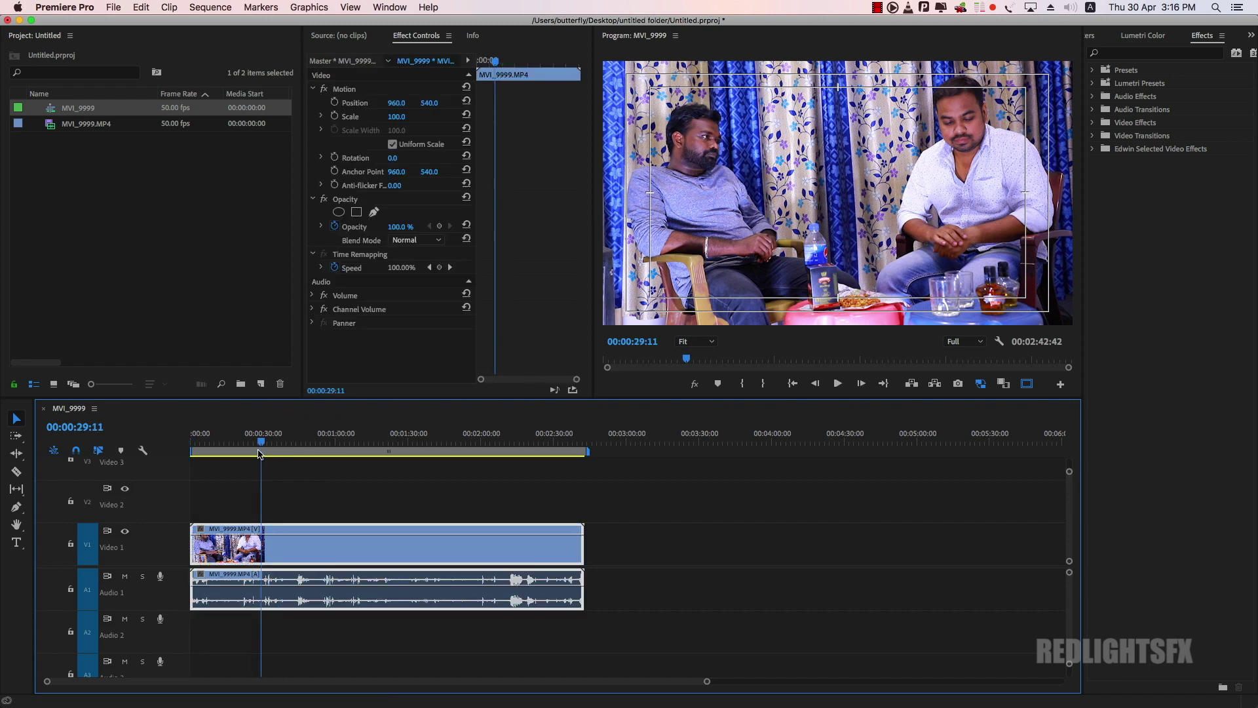
click(235, 437)
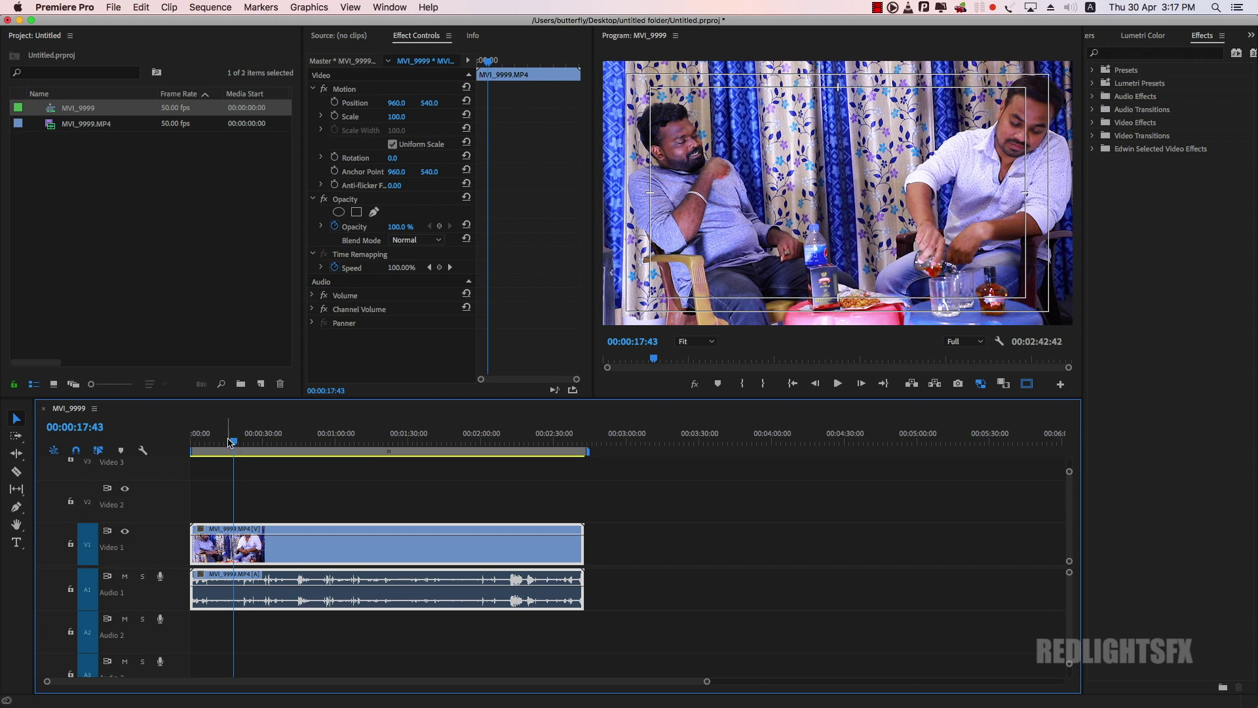
drag(237, 443, 229, 448)
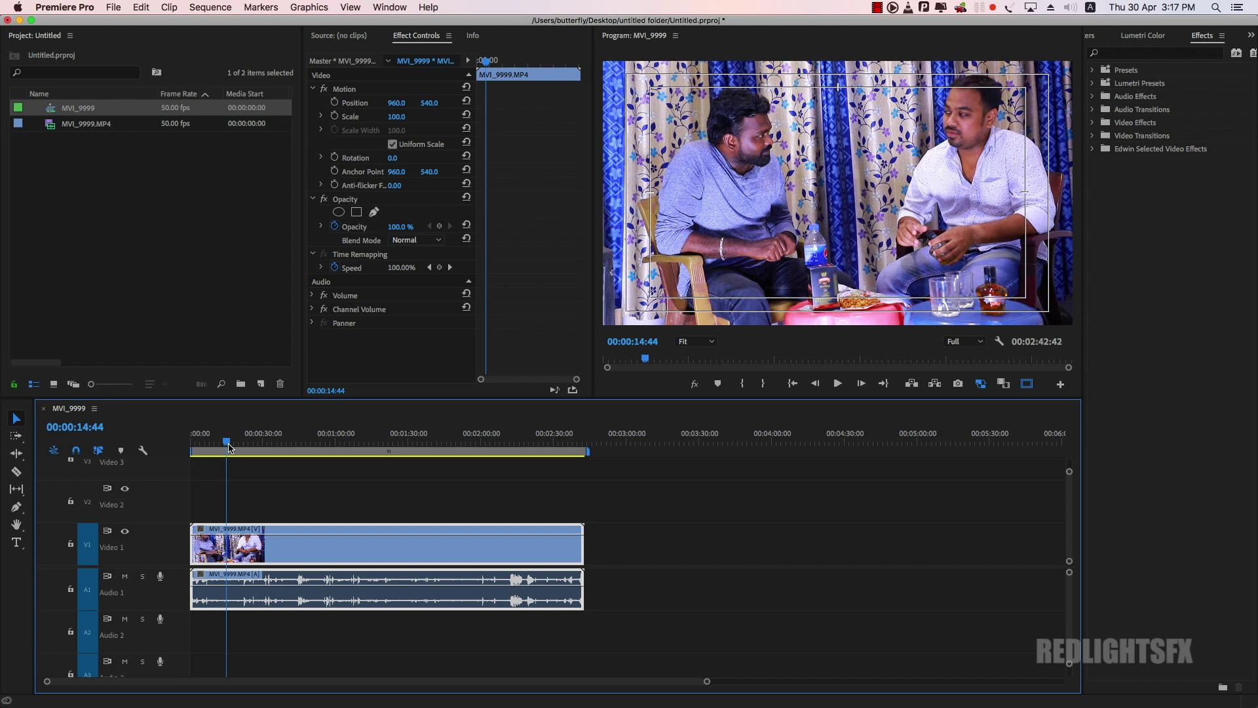
Ripple-trim the clip's start with Q and preview the opening seconds, zoomed in.
key(q)
key(space)
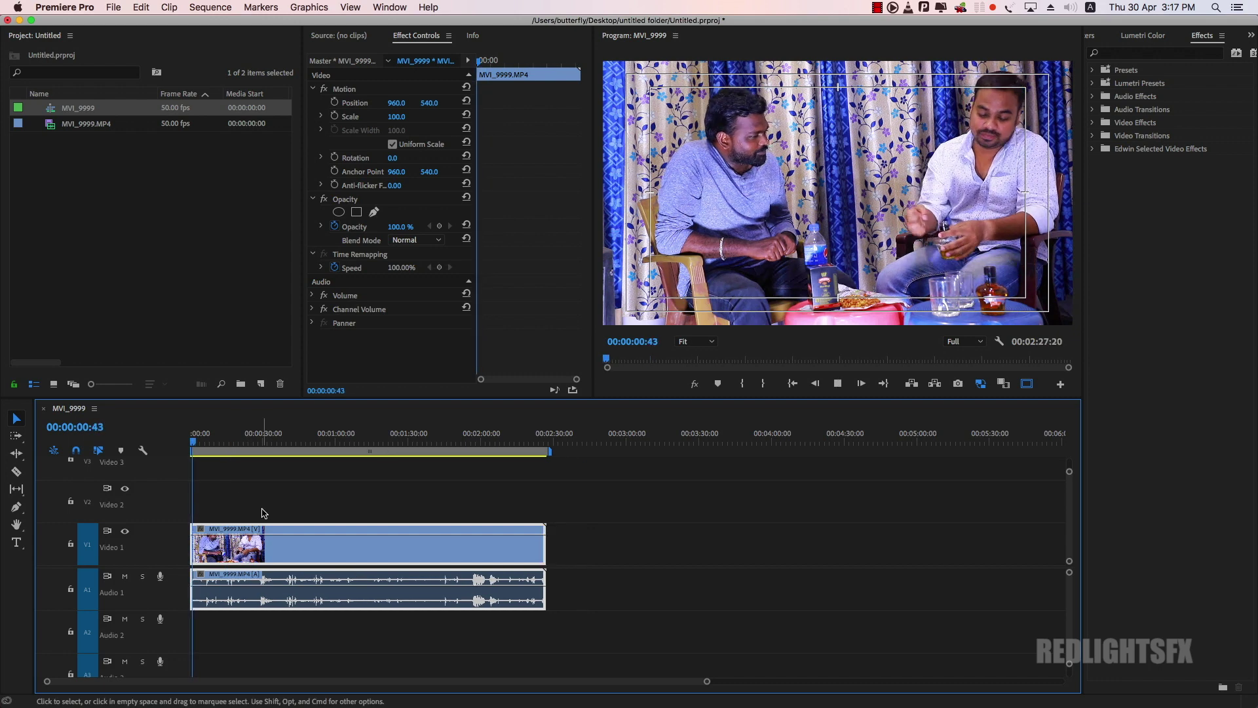
key(equal)
key(space)
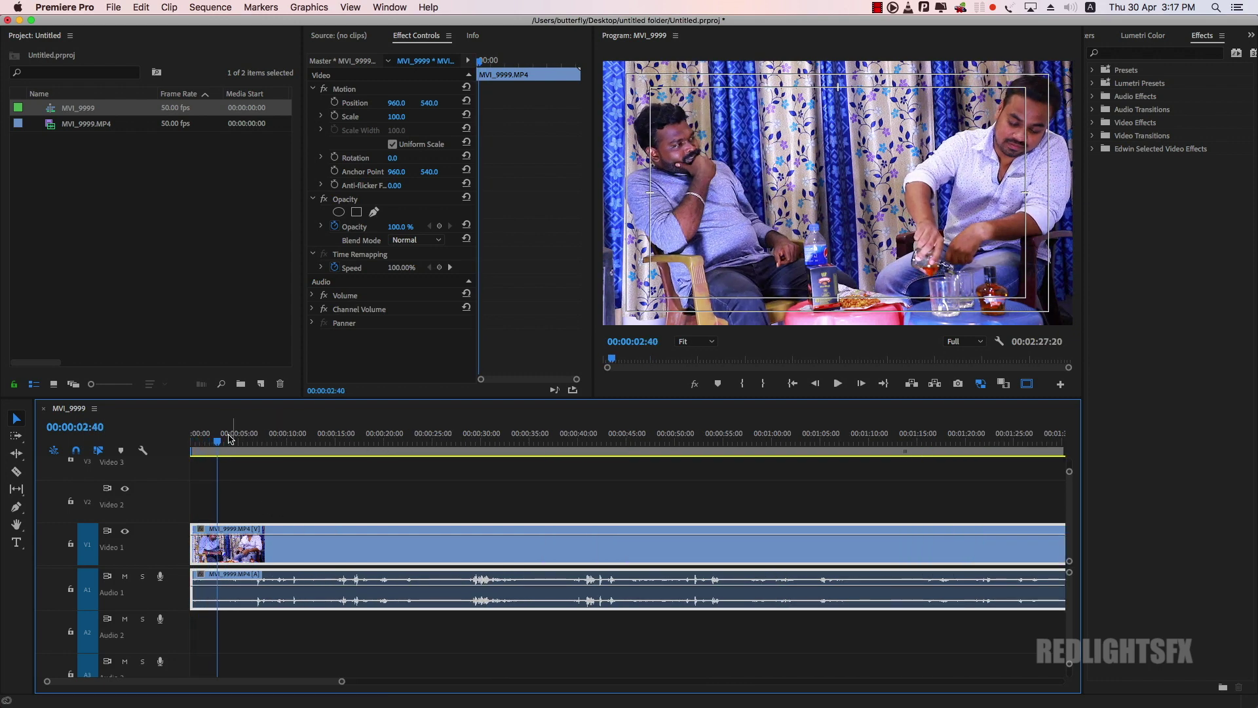
key(equal)
key(space)
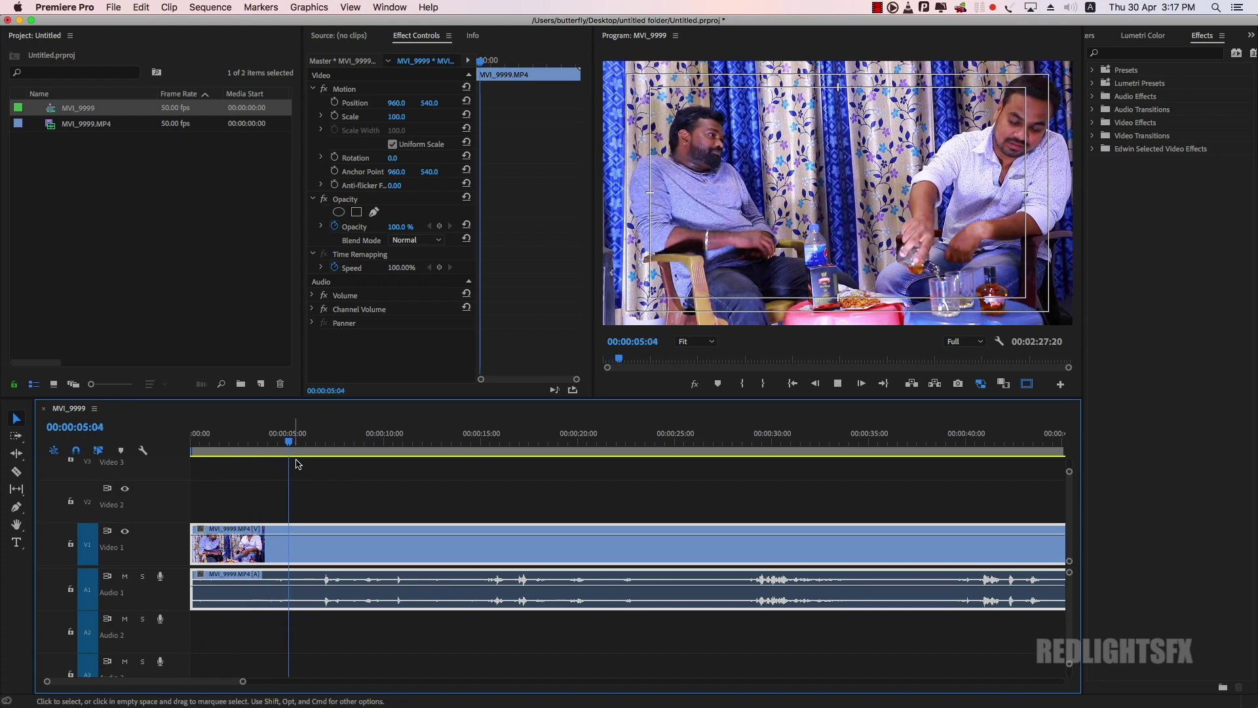
key(space)
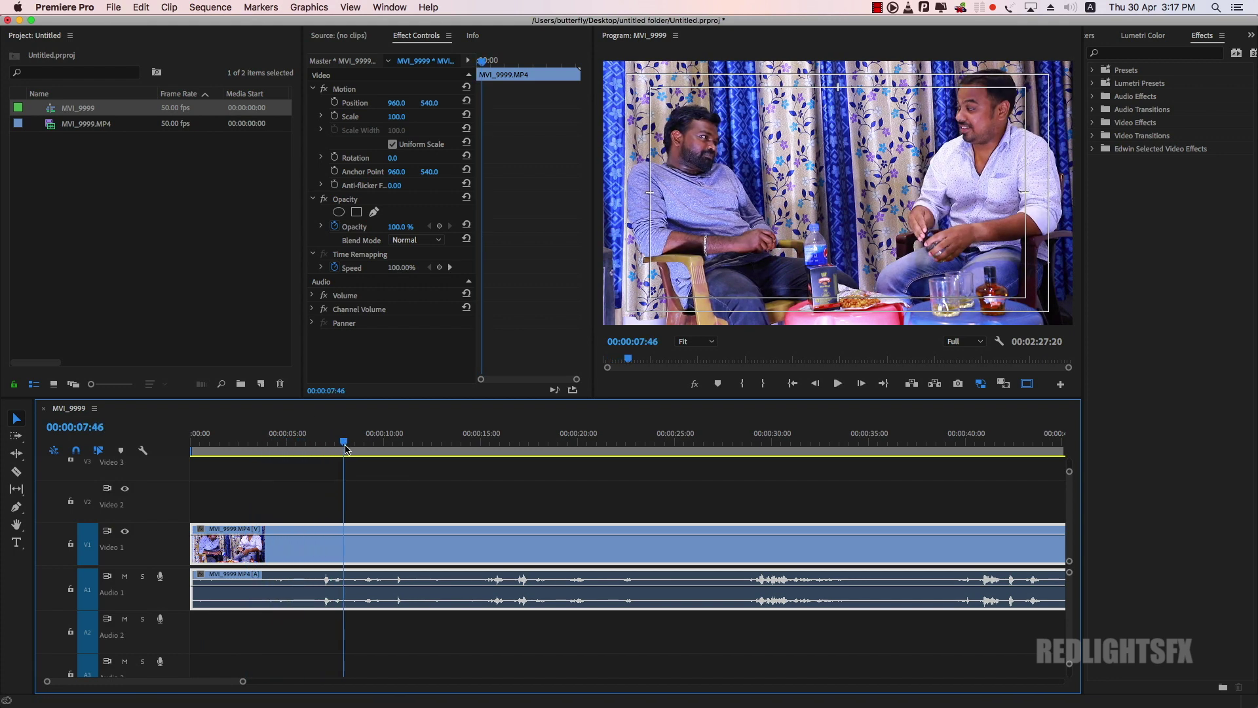
Ripple-trim everything after about 00:00:08:07, return to the start, and select the clip.
click(347, 444)
key(w)
click(206, 445)
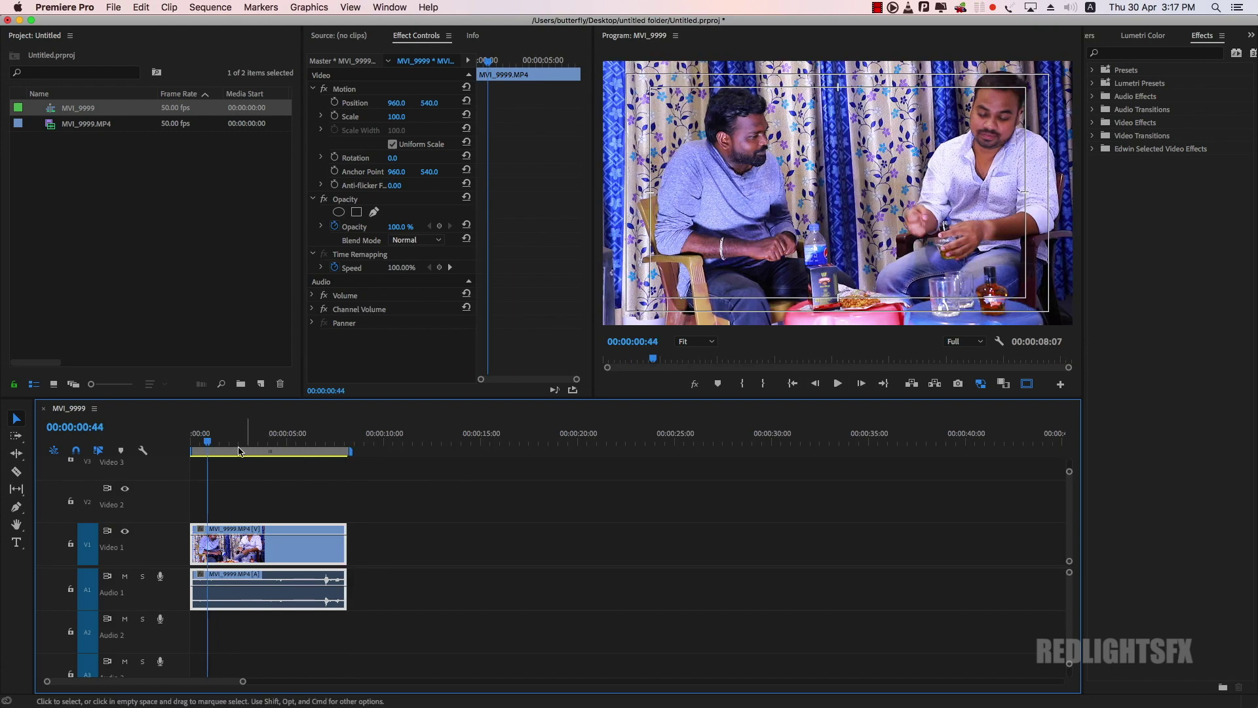
key(Home)
click(364, 589)
click(298, 552)
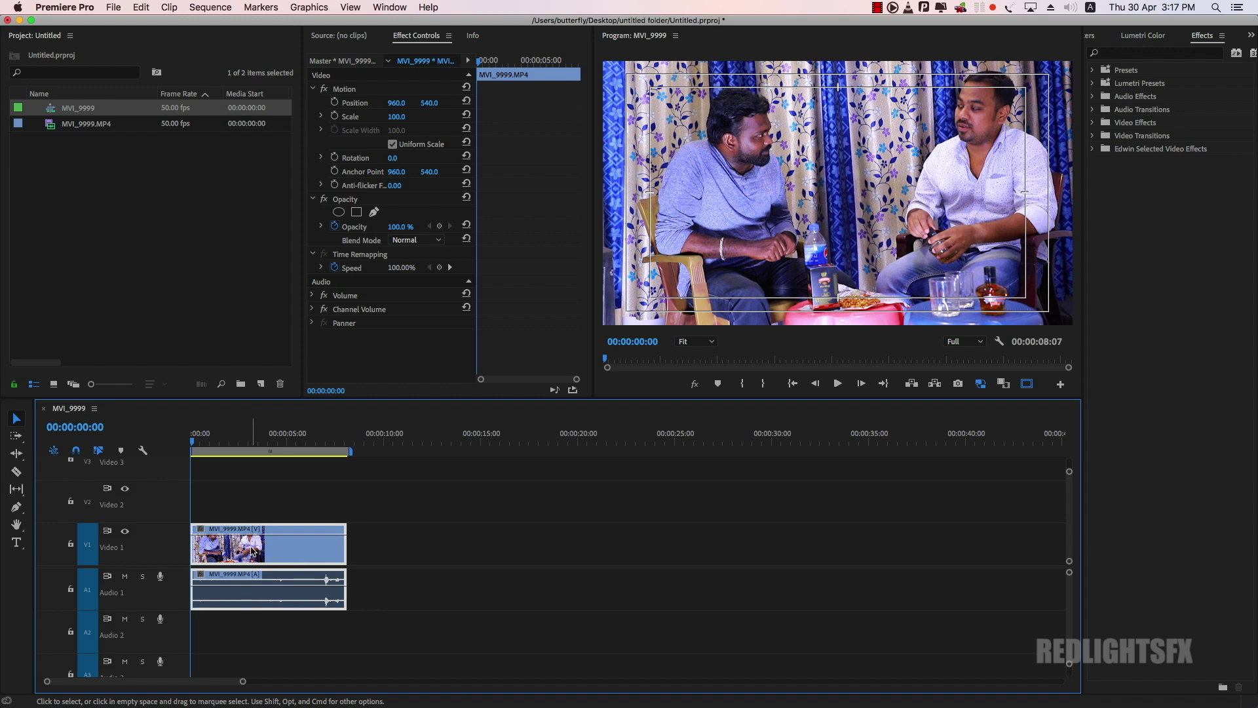
Alt-duplicate the clip onto V2, apply Stylize > Mosaic to it, and raise Horizontal Blocks.
drag(258, 552, 239, 509)
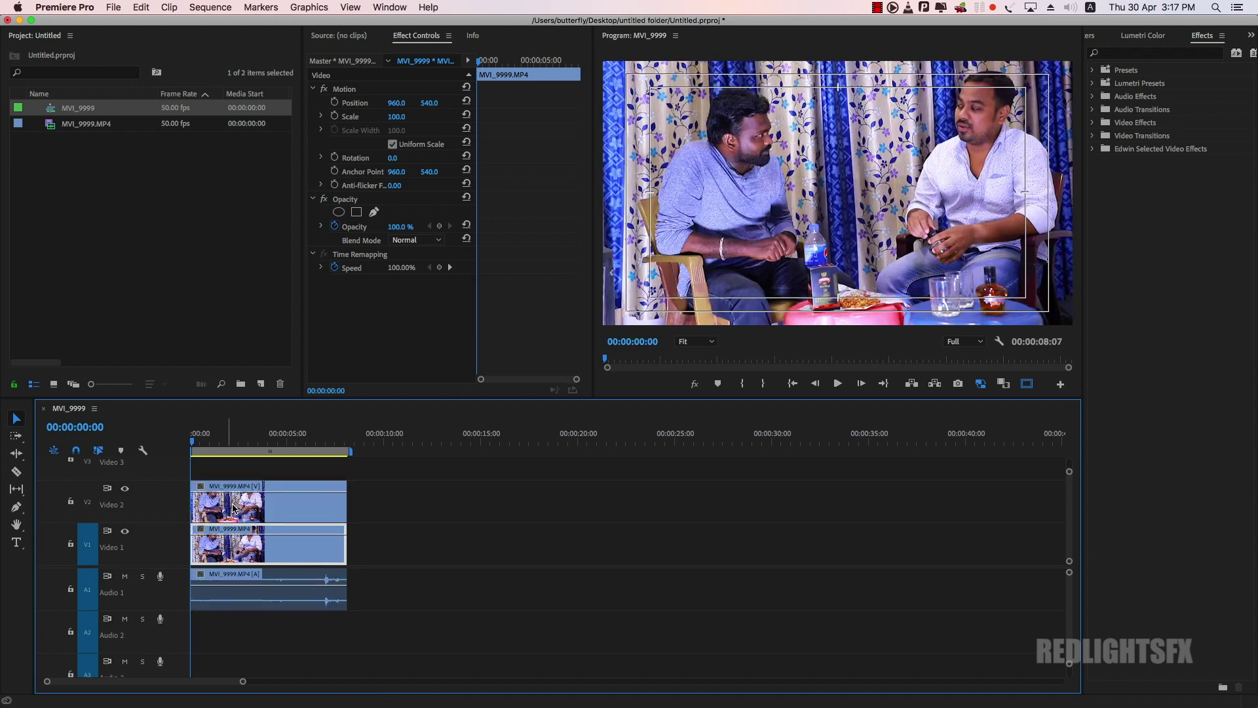
click(239, 509)
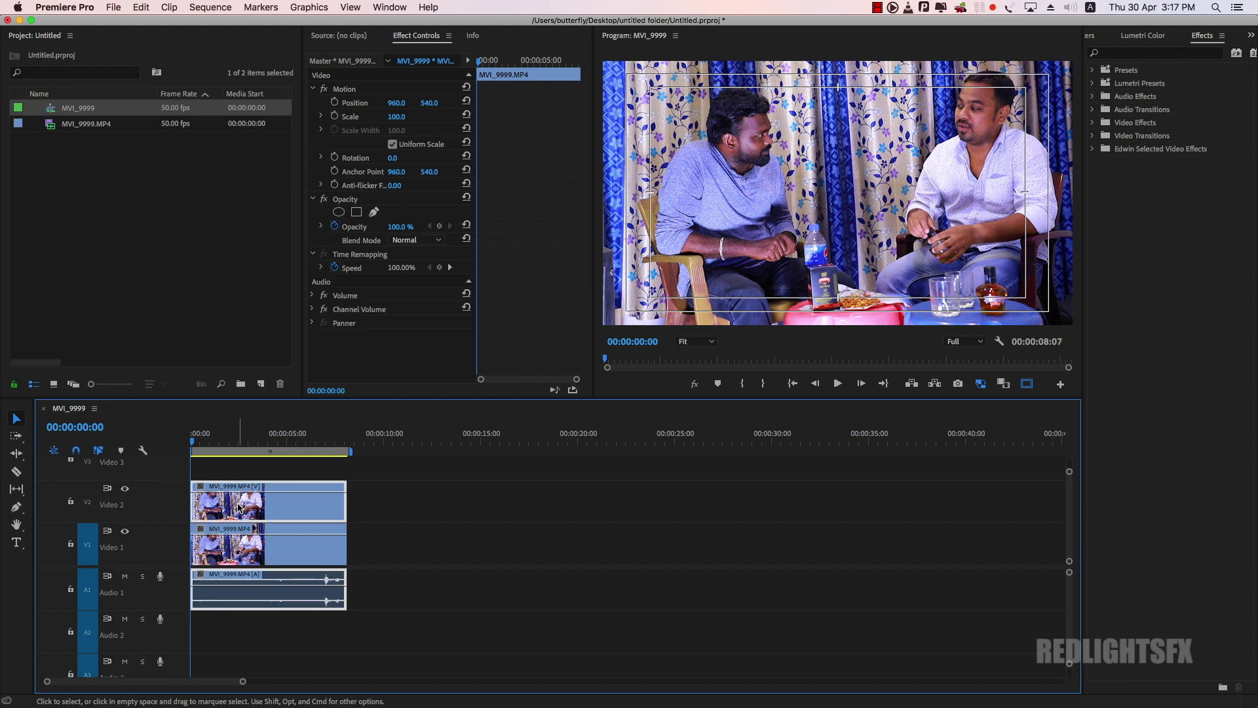
click(1138, 55)
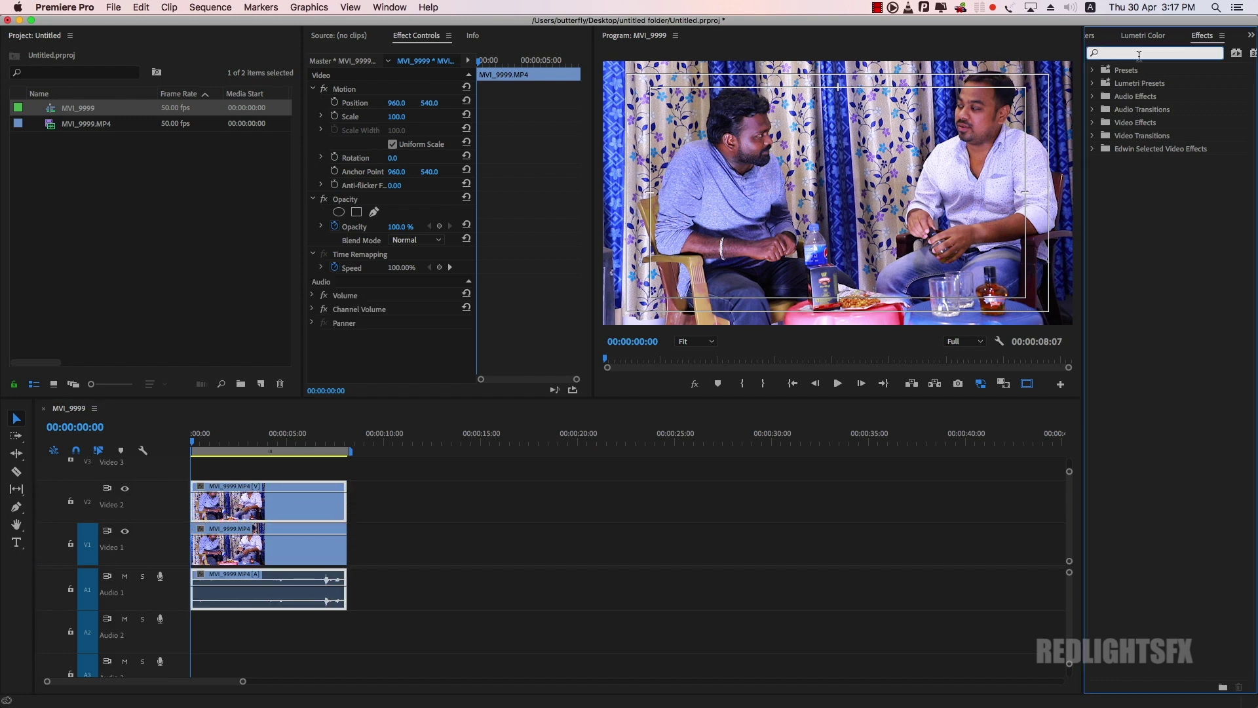
text(mosa)
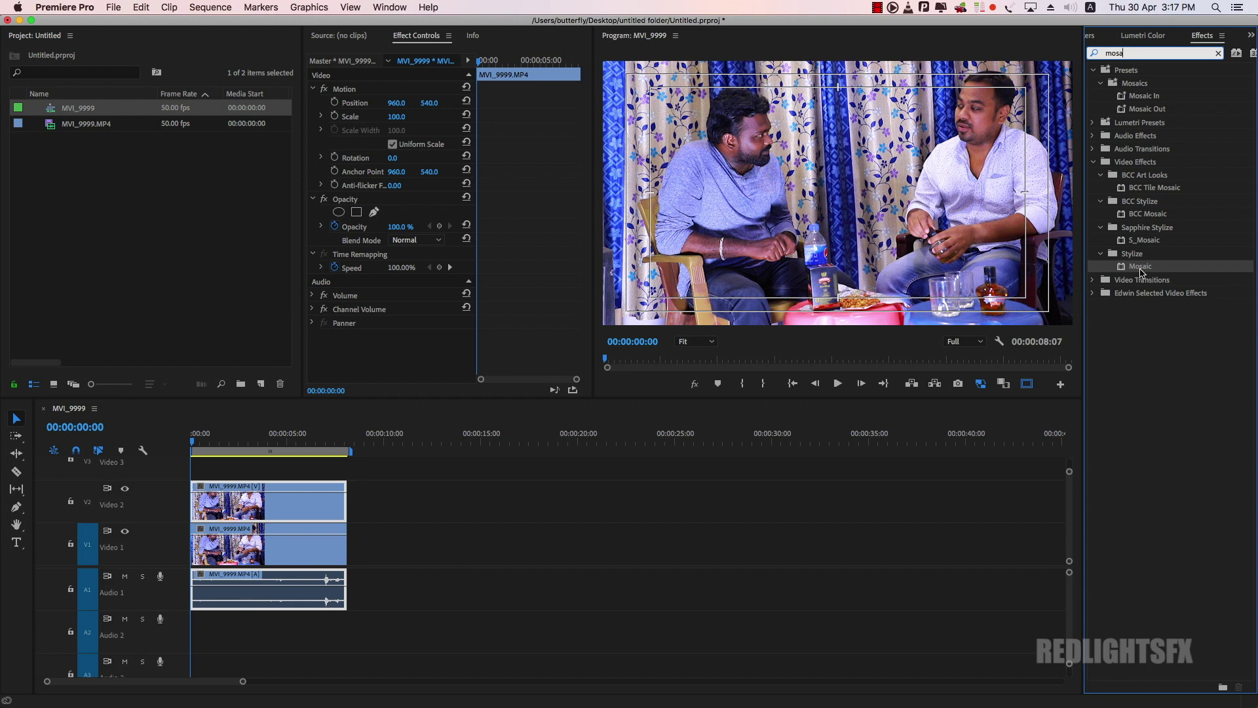
drag(1141, 267, 269, 494)
click(238, 506)
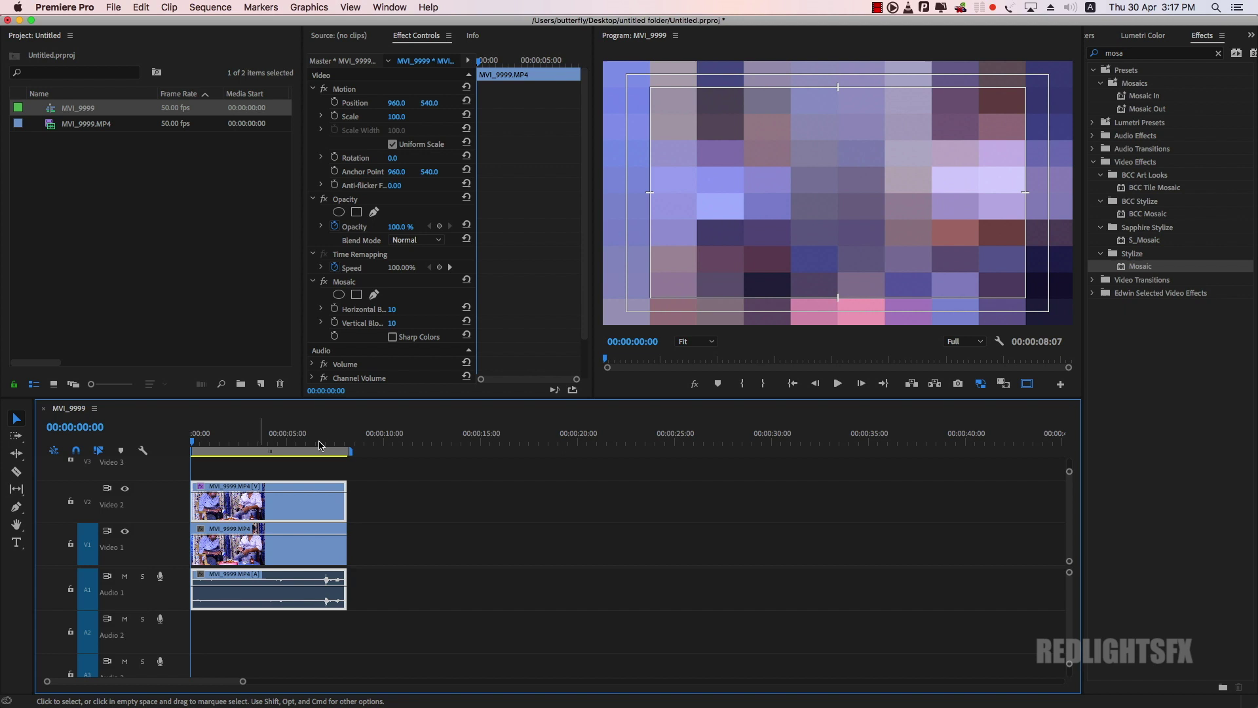
scroll(464, 300, down, 1)
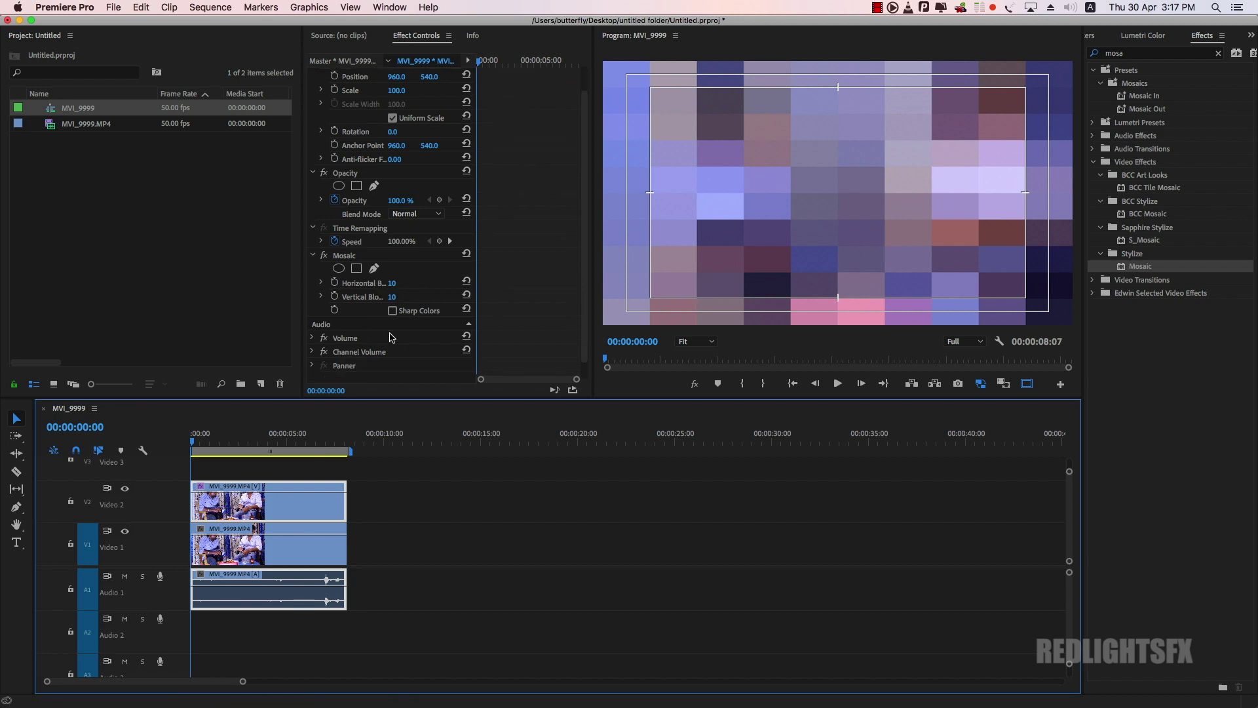
scroll(462, 332, down, 1)
mouse_move(392, 270)
mouse_down()
mouse_move(413, 270)
mouse_move(406, 284)
mouse_up()
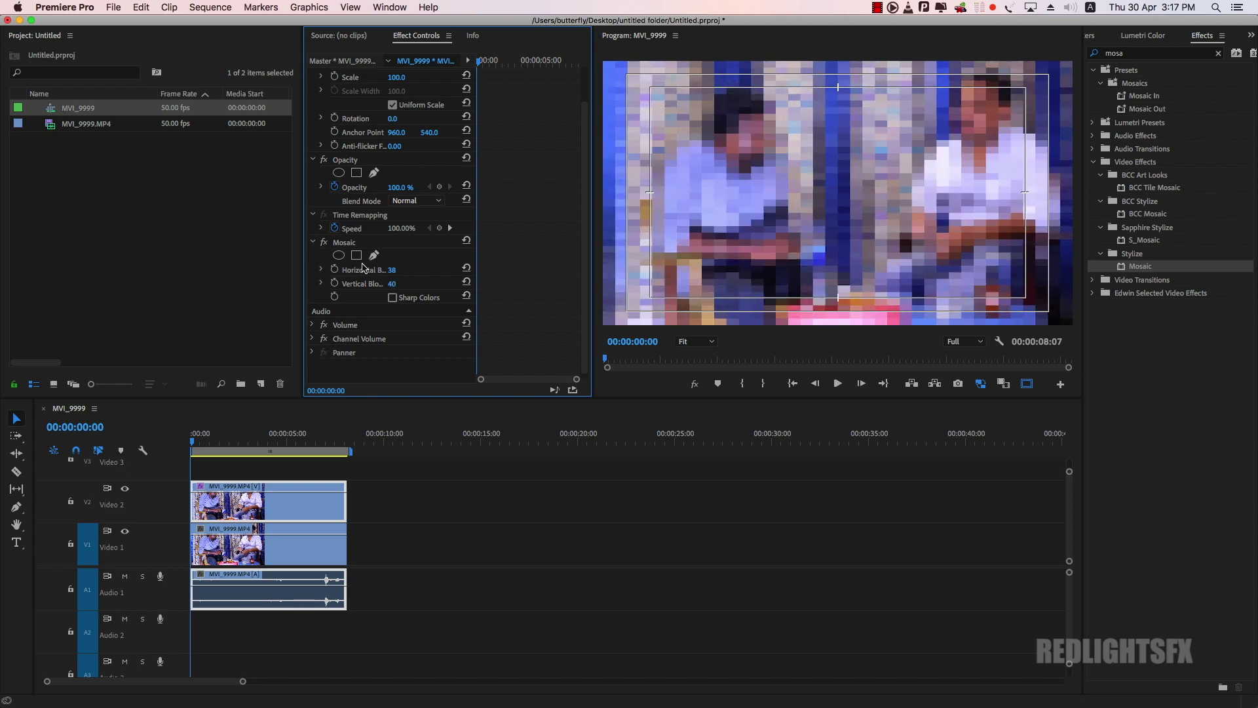
Add a Mosaic ellipse mask and fit it over the right man's face.
click(339, 258)
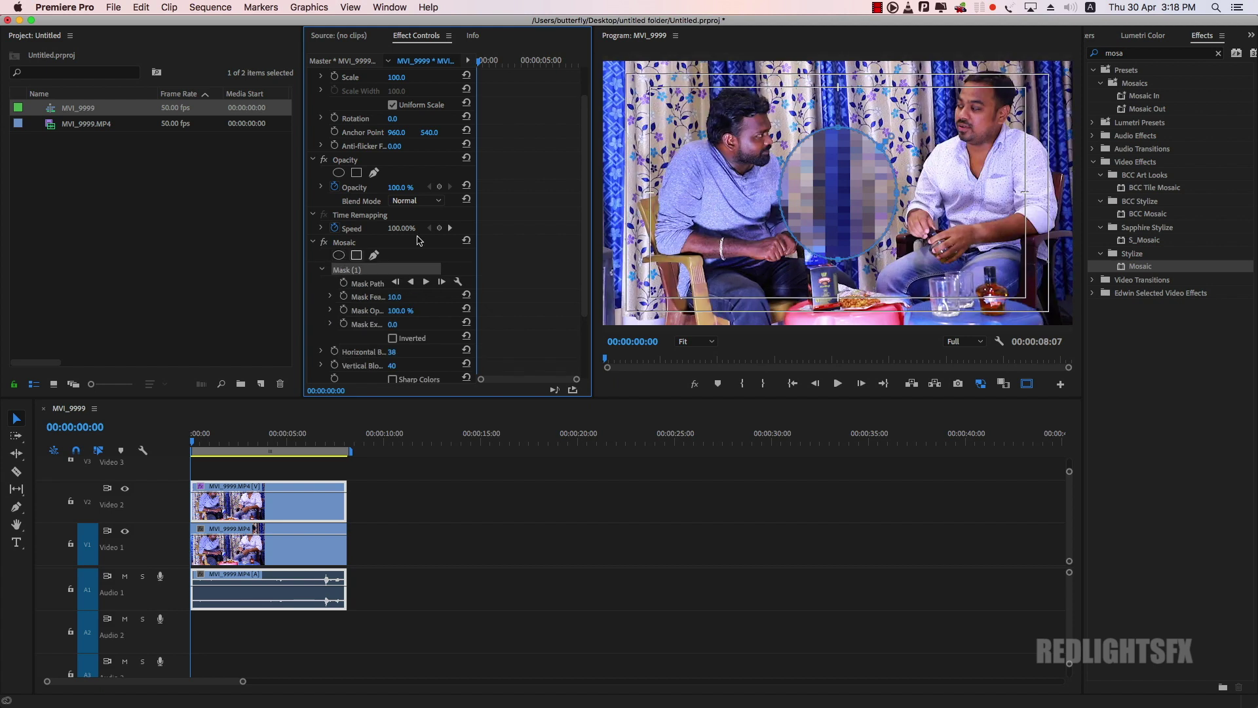
drag(834, 208, 993, 143)
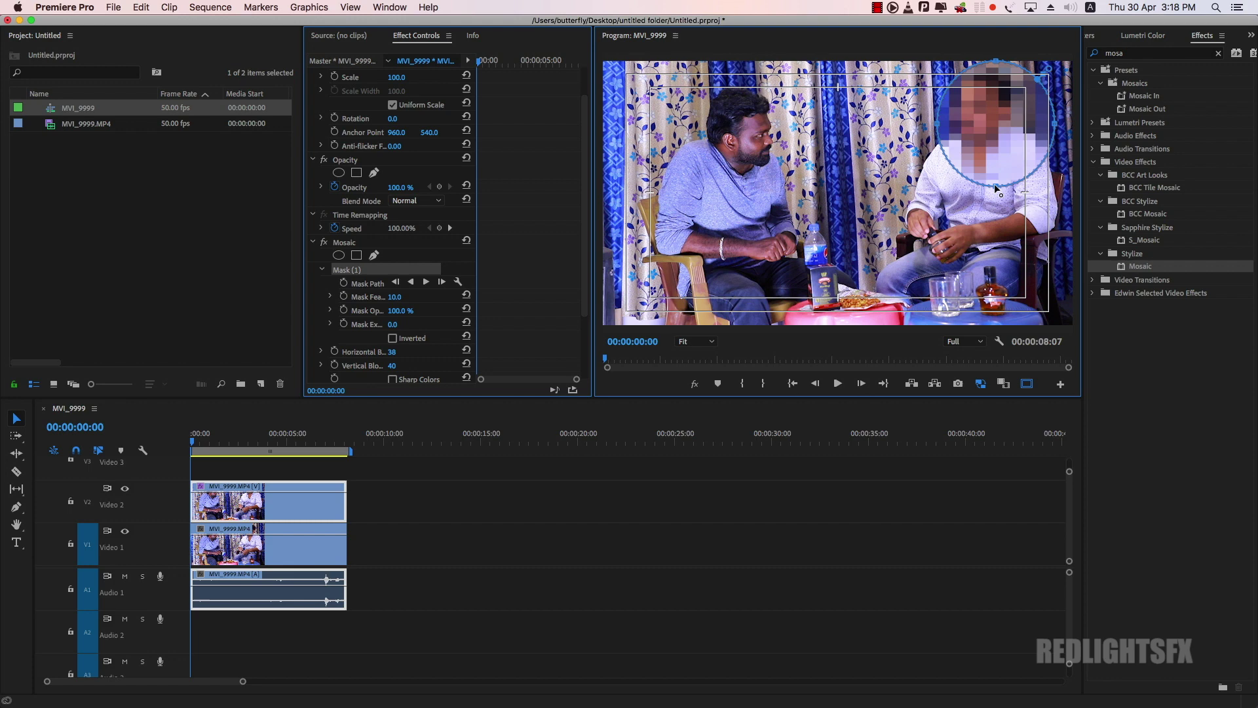
drag(997, 197, 984, 148)
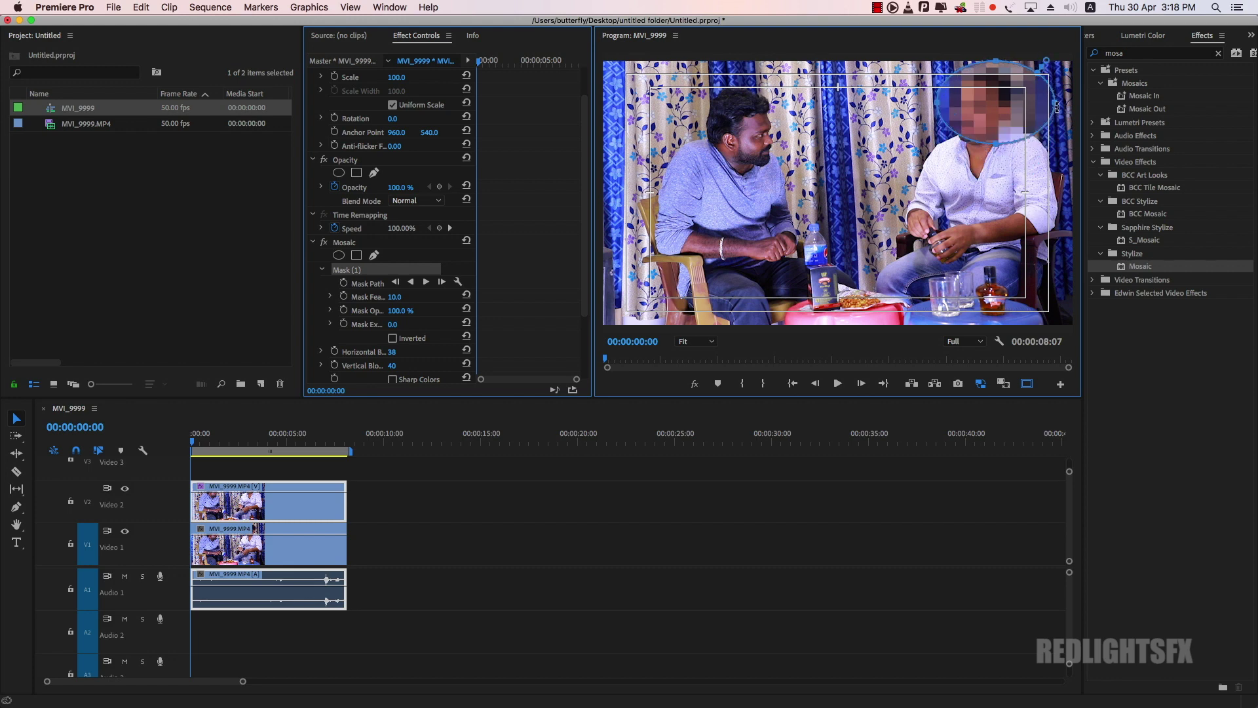
drag(1057, 107, 1012, 107)
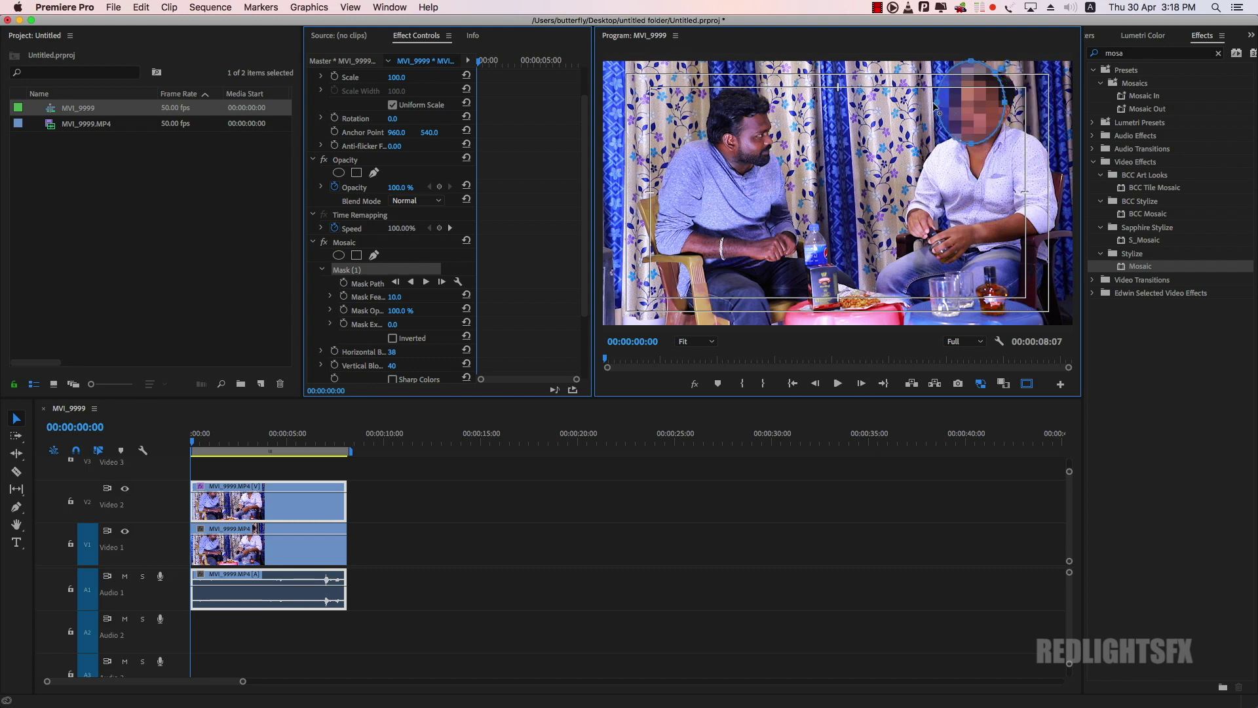
drag(937, 106, 950, 111)
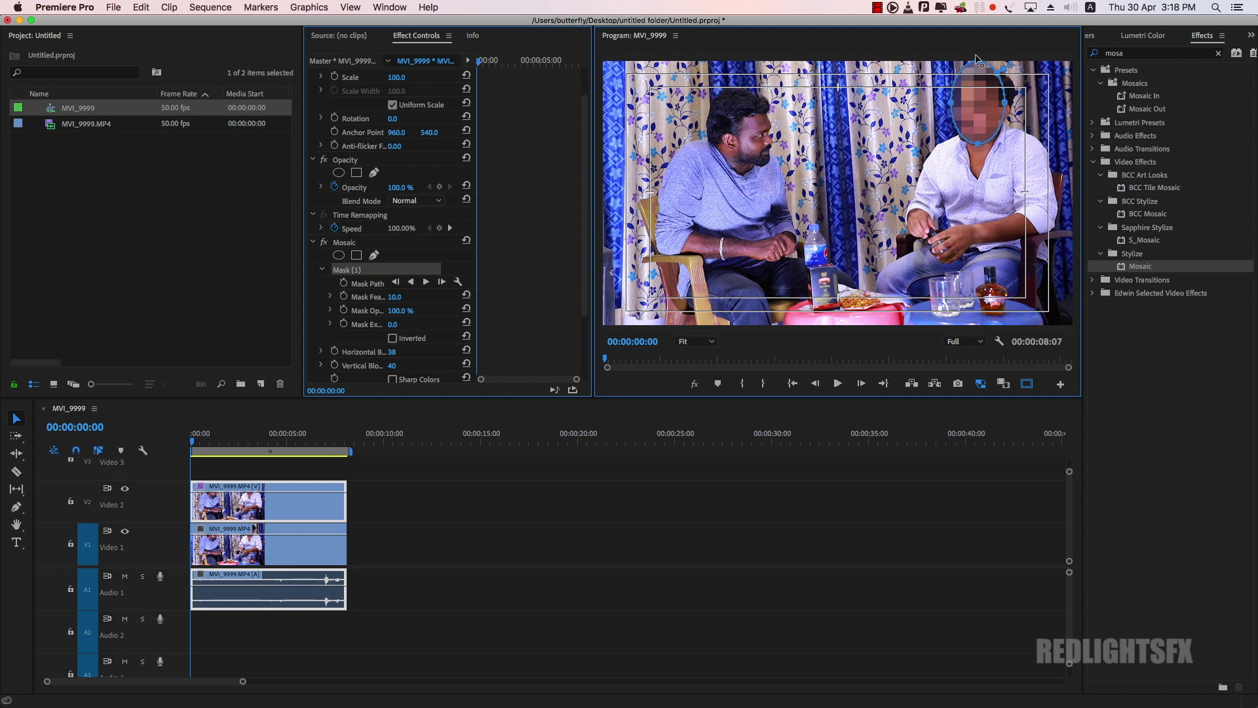
drag(980, 63, 980, 82)
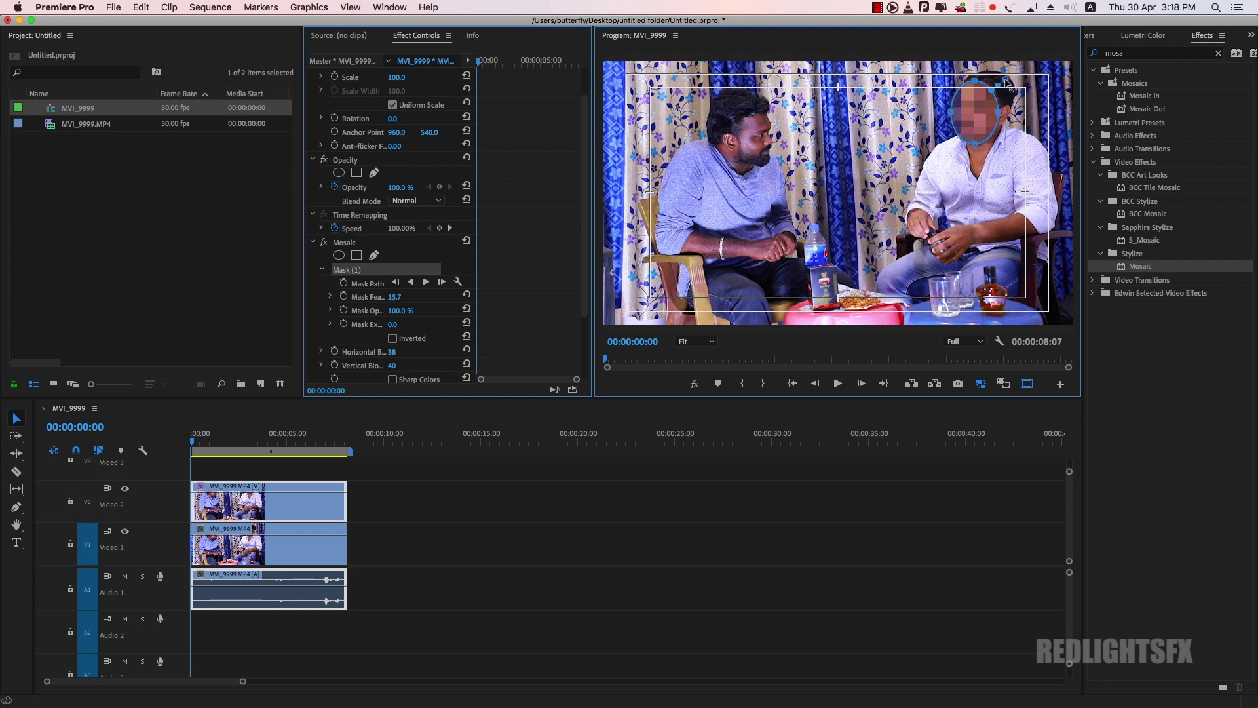
Raise Mask Feather to about 36.8 and check the mask on later frames.
drag(1010, 84, 1015, 81)
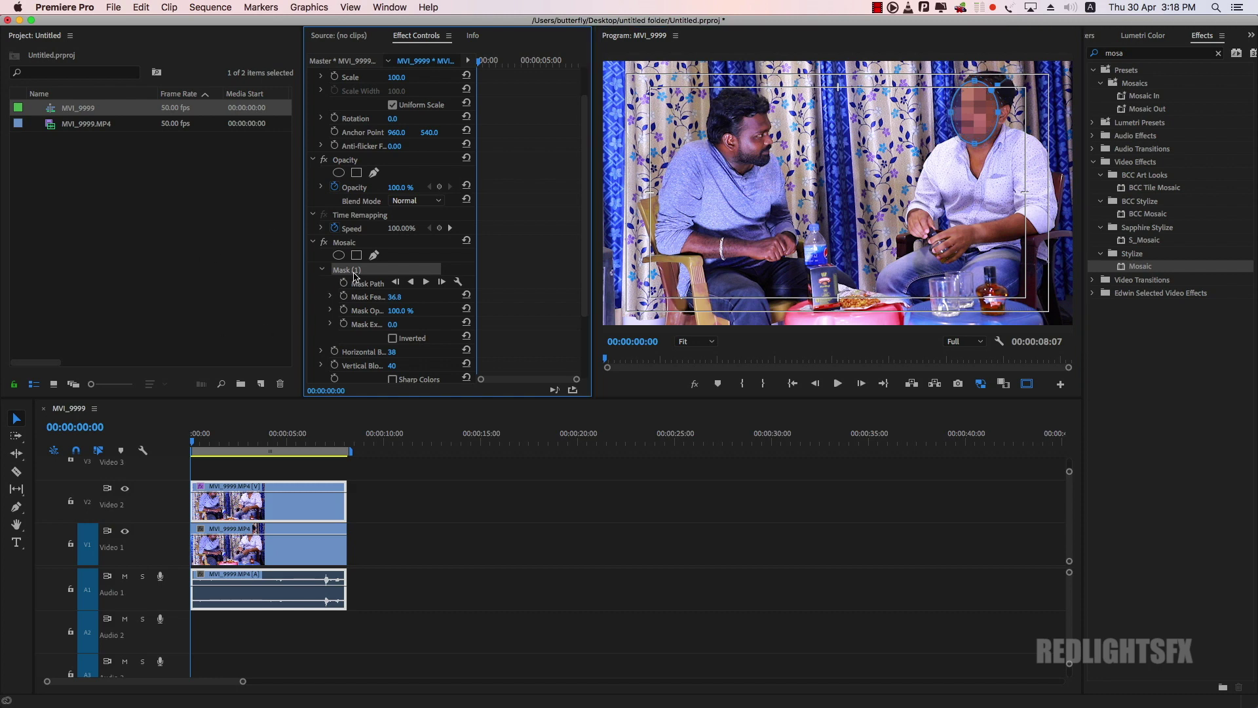
drag(192, 440, 209, 439)
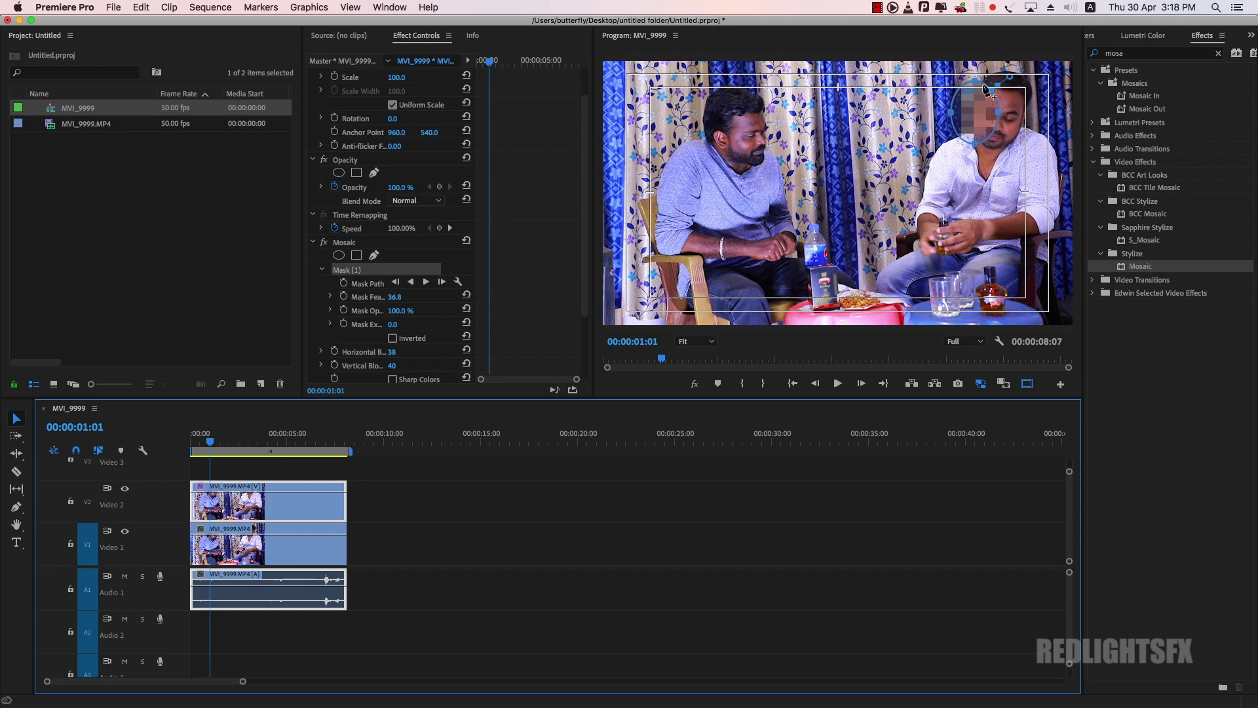
mouse_move(209, 439)
mouse_down()
mouse_move(281, 442)
mouse_move(191, 442)
mouse_up()
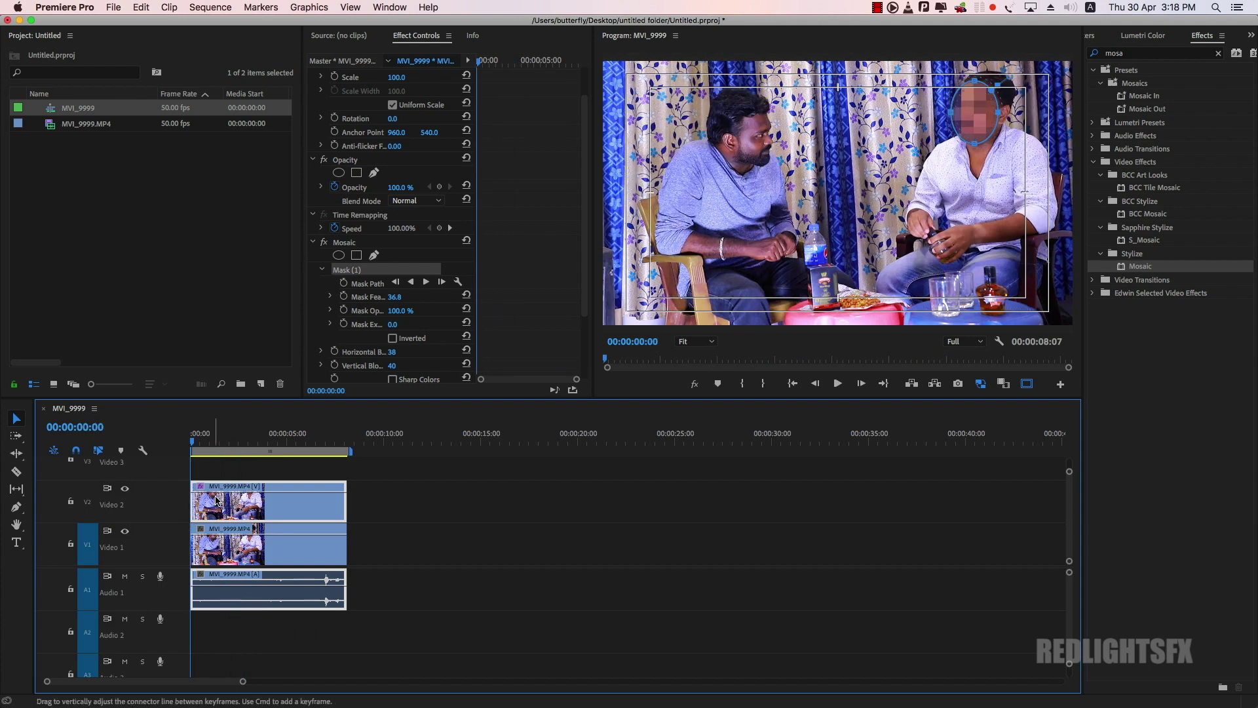
Keyframe Mask (1)'s path, track it forward through the clip, and scrub back to review.
click(352, 271)
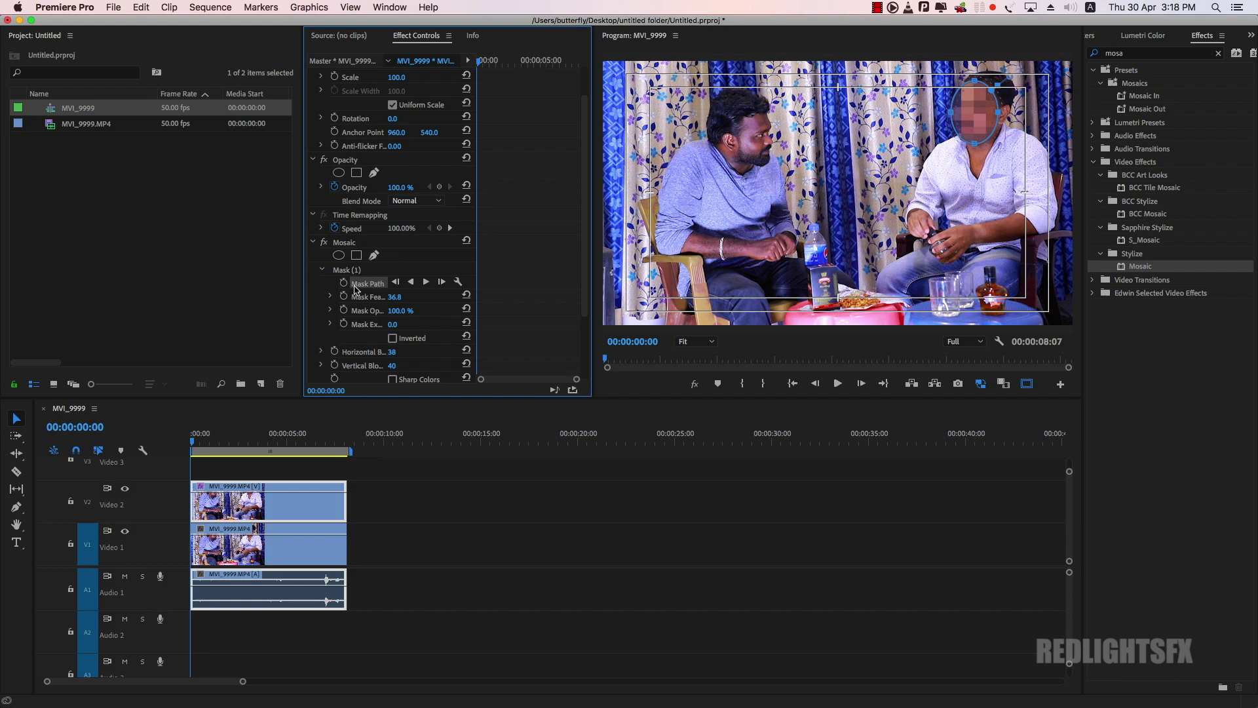
click(343, 284)
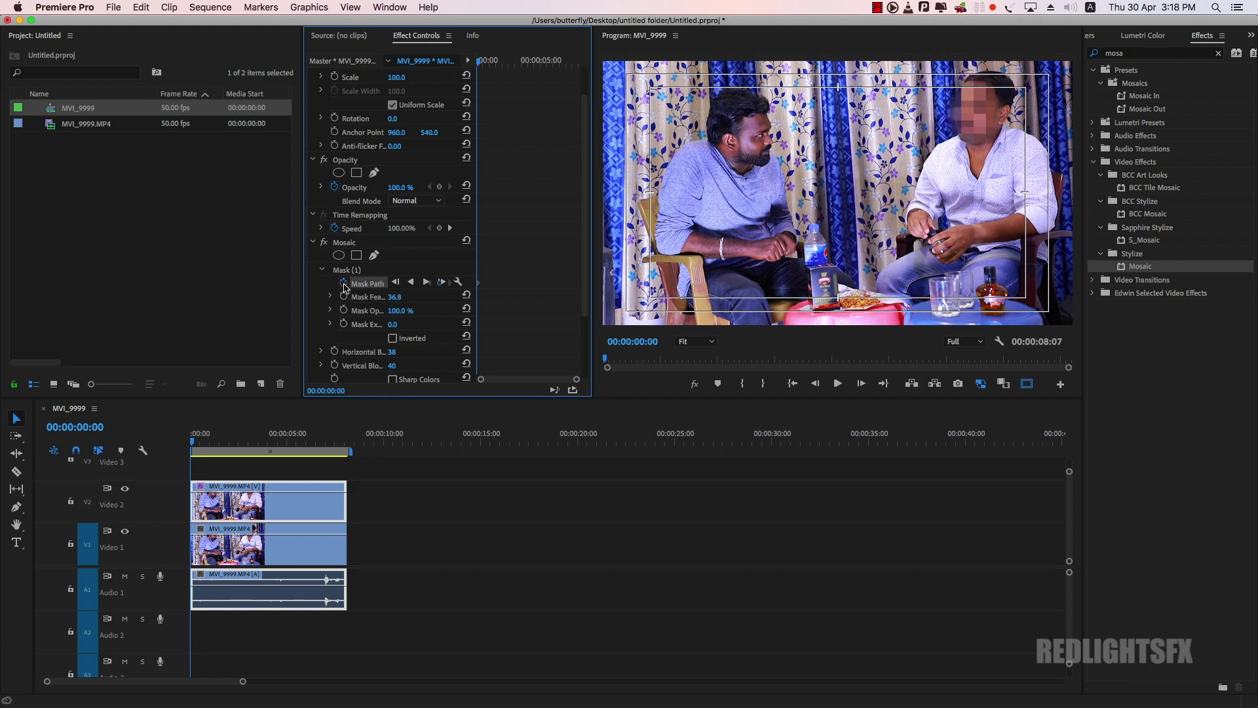
click(425, 282)
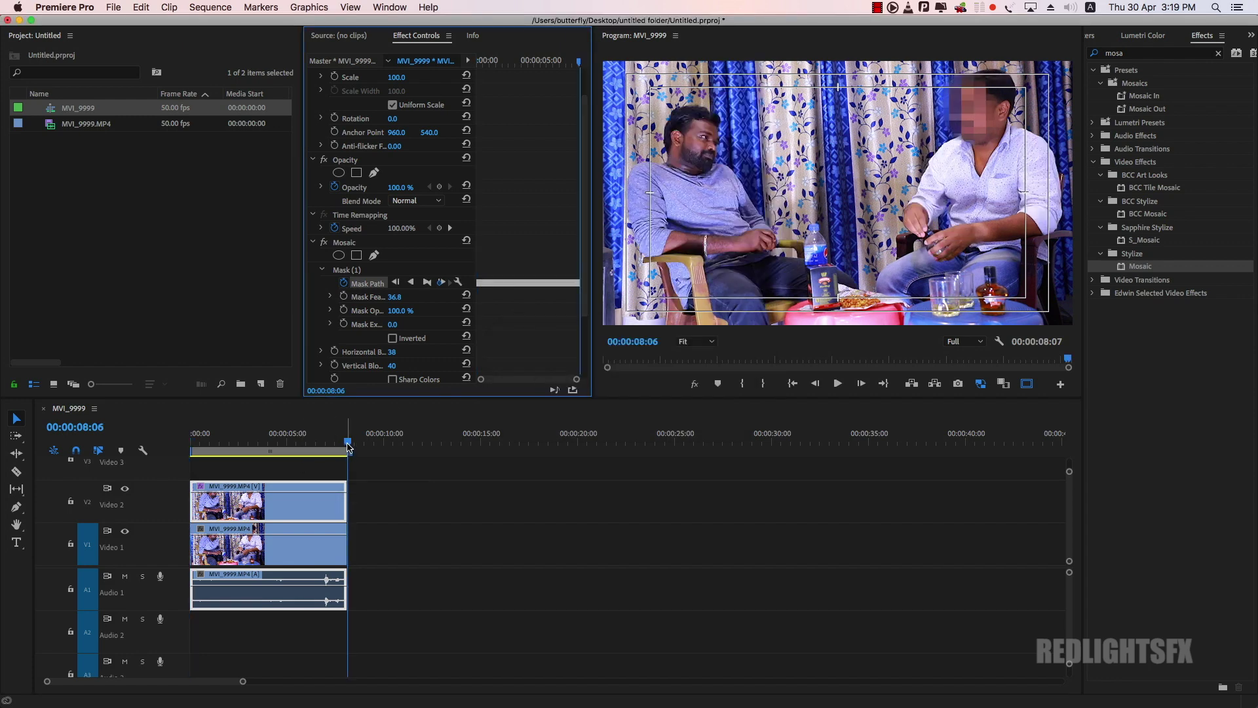
mouse_move(334, 446)
mouse_down()
mouse_move(186, 454)
mouse_move(331, 469)
mouse_up()
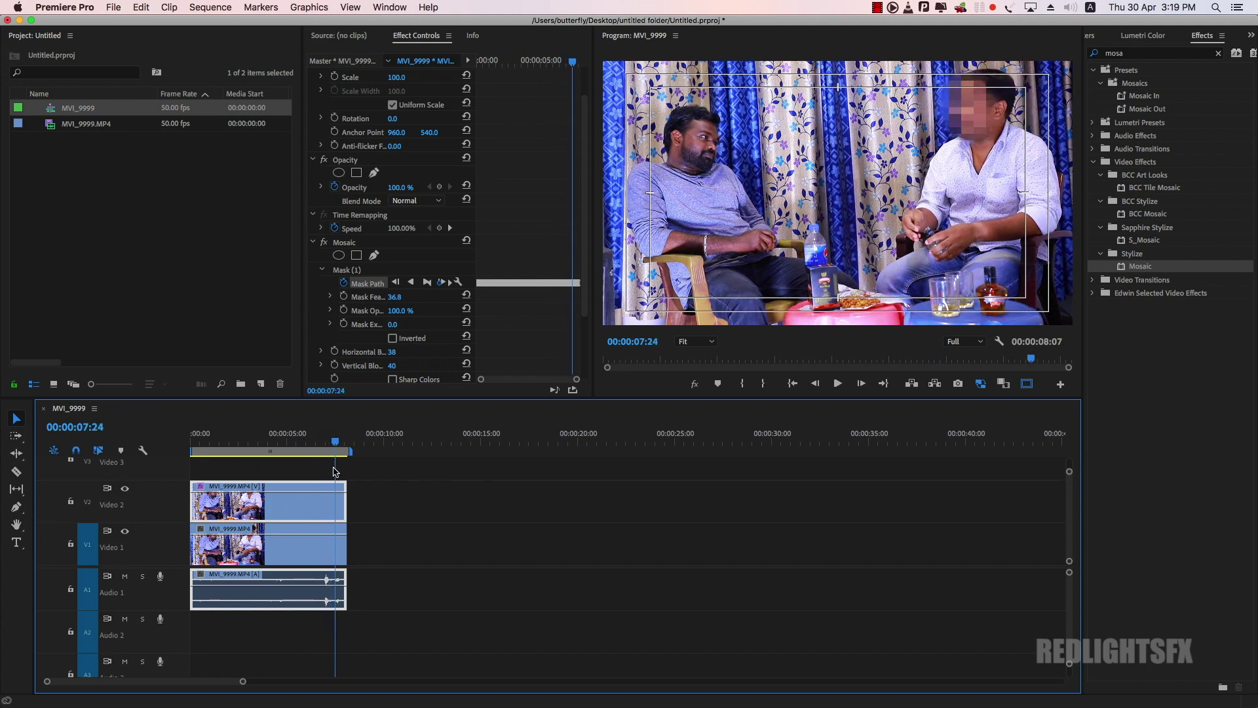
drag(332, 454, 192, 454)
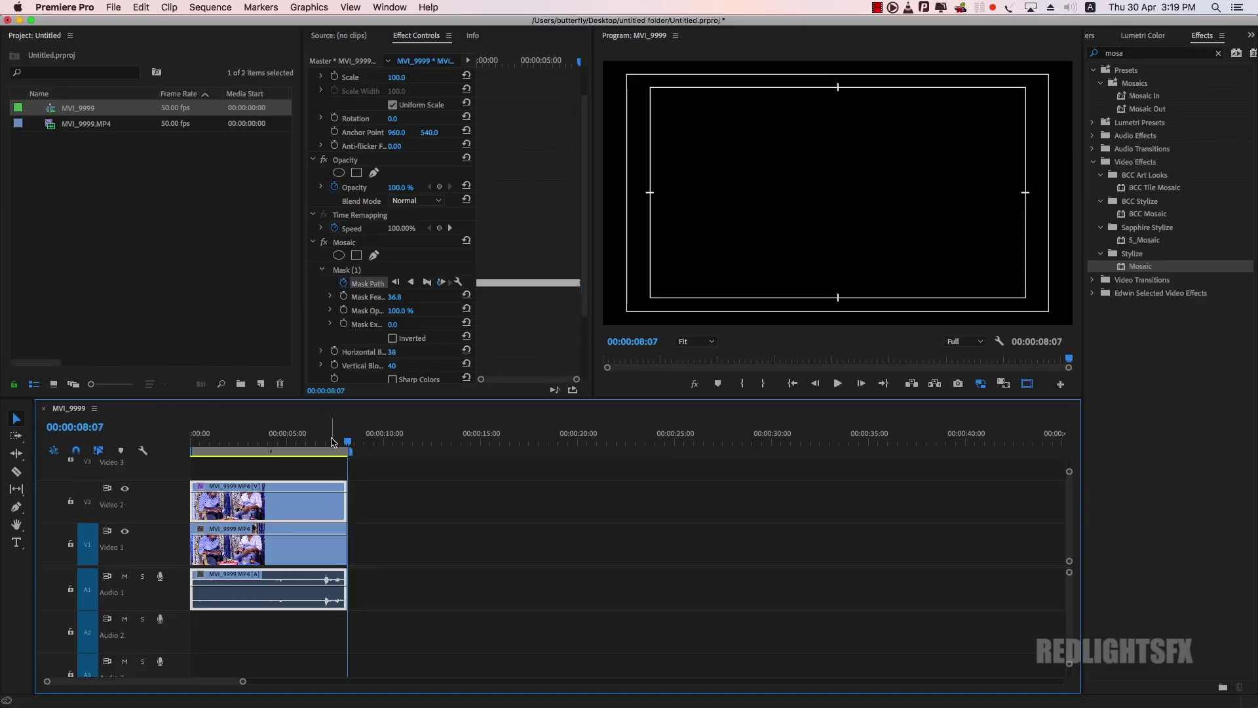
Increase Mosaic Vertical Blocks to about 57, checking the face at mid-clip and earlier frames.
click(270, 435)
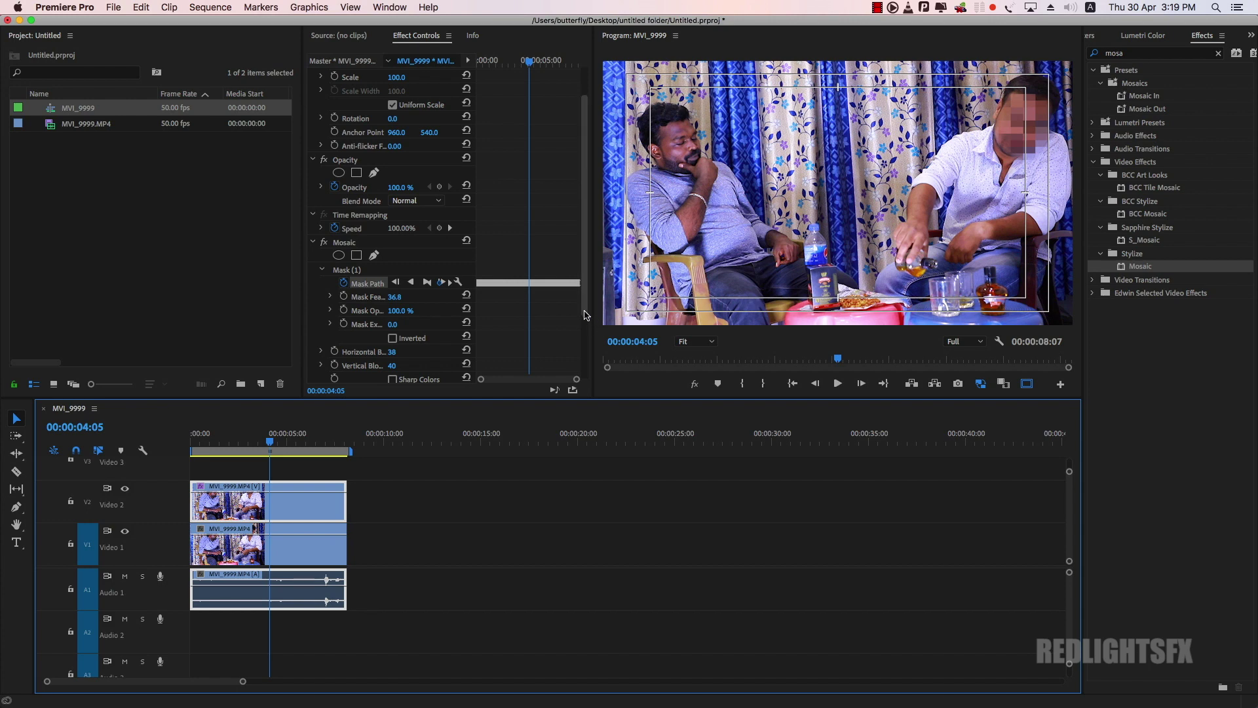
scroll(394, 296, down, 3)
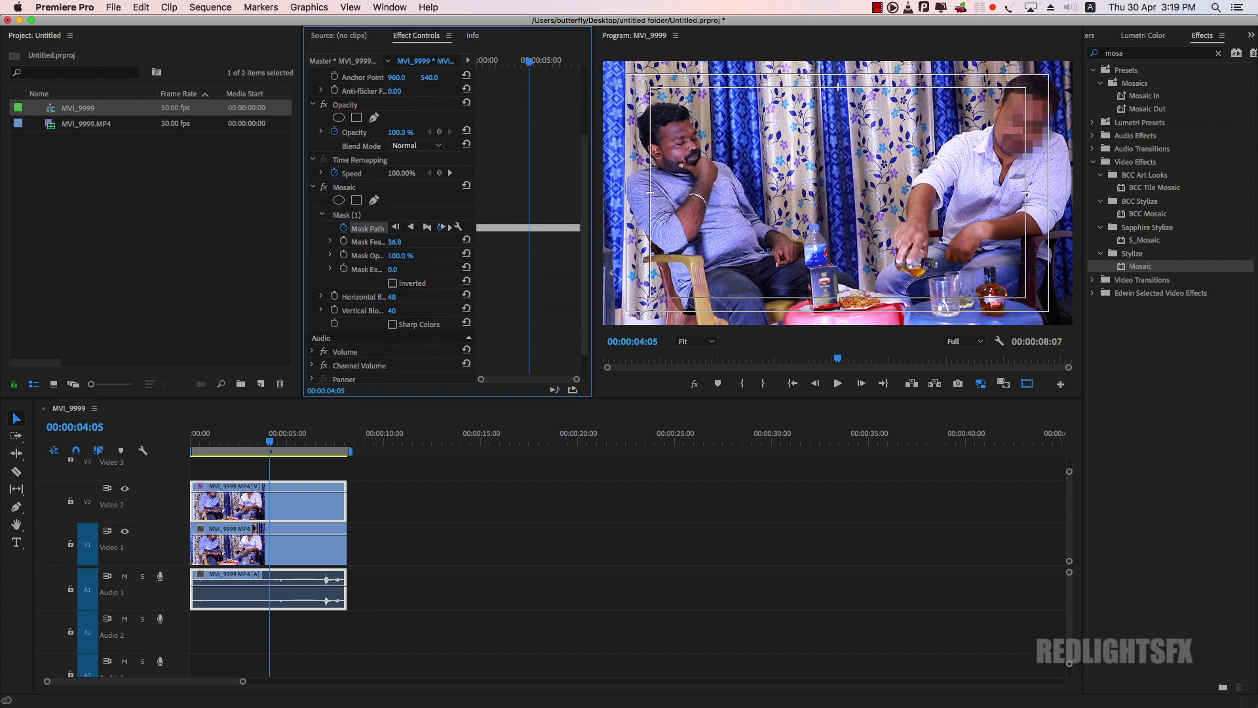
drag(391, 310, 394, 310)
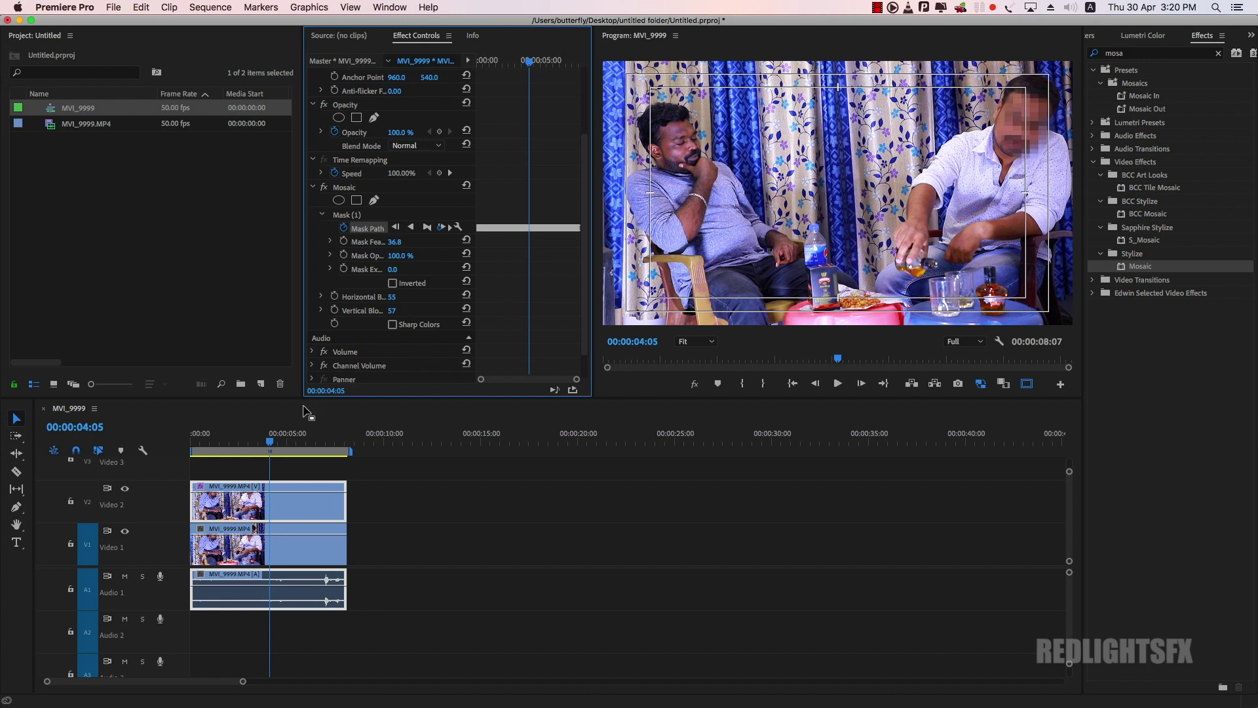
drag(267, 448, 196, 448)
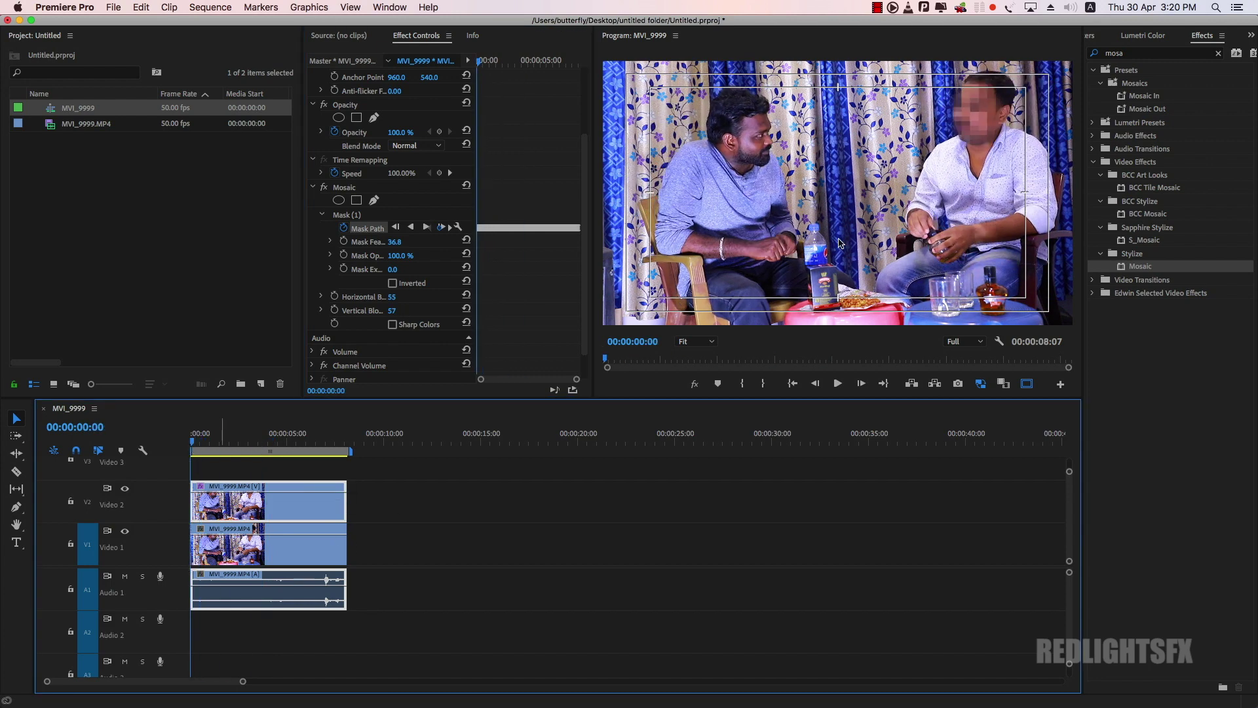